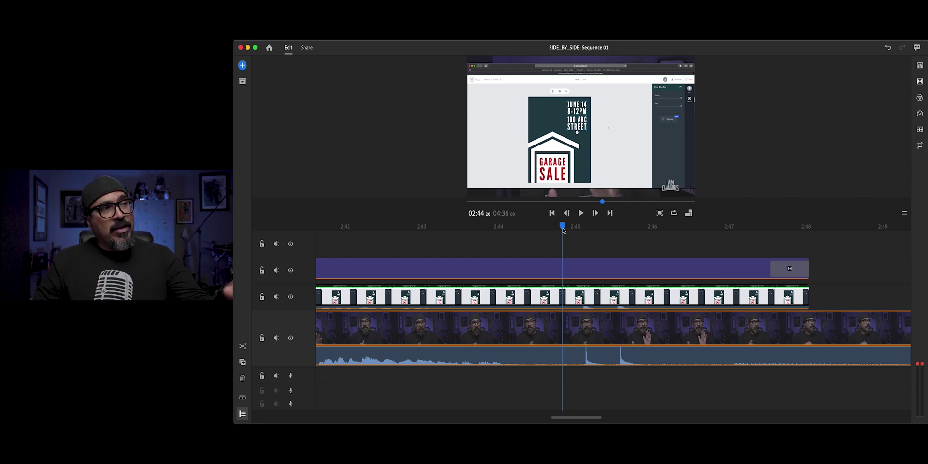
# Step: Move the playhead to about 2:45 and select the flyer screen-recording clip on track 3
pyautogui.click(582, 228)
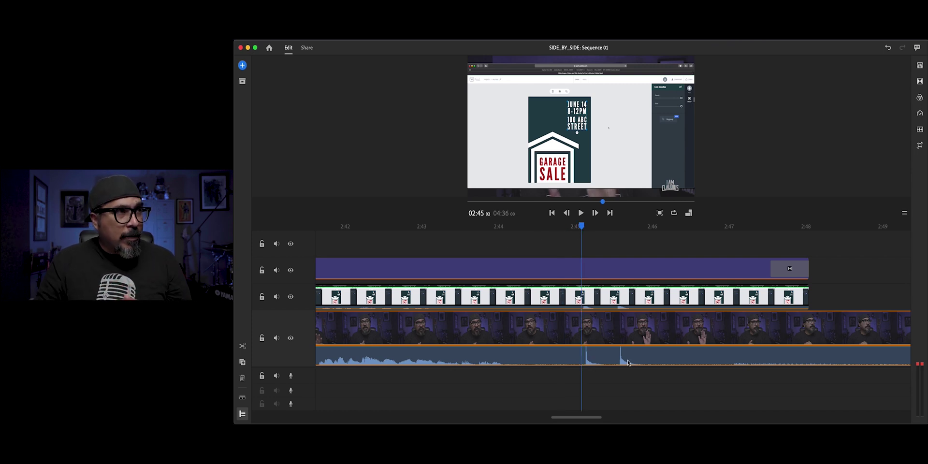
pyautogui.click(479, 298)
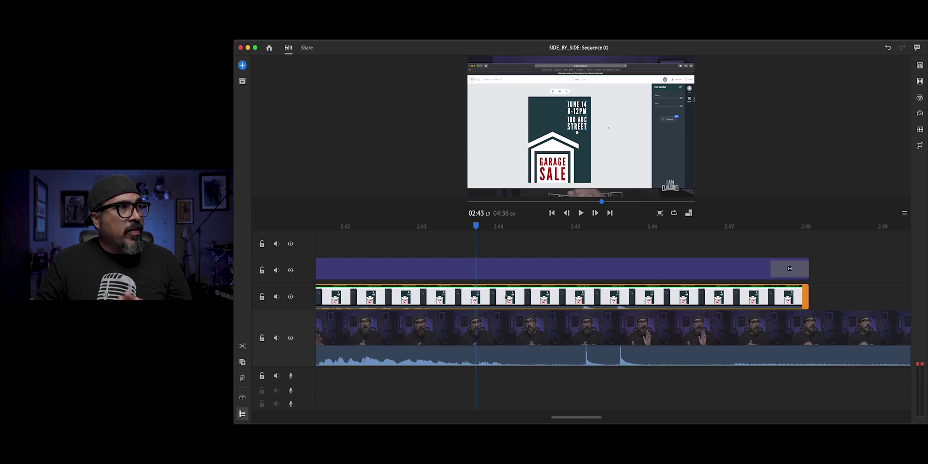
# Step: Reveal the audio waveforms and mute track 3's screen-recording audio, keeping only webcam sound
pyautogui.press('Right')
pyautogui.press('Right')
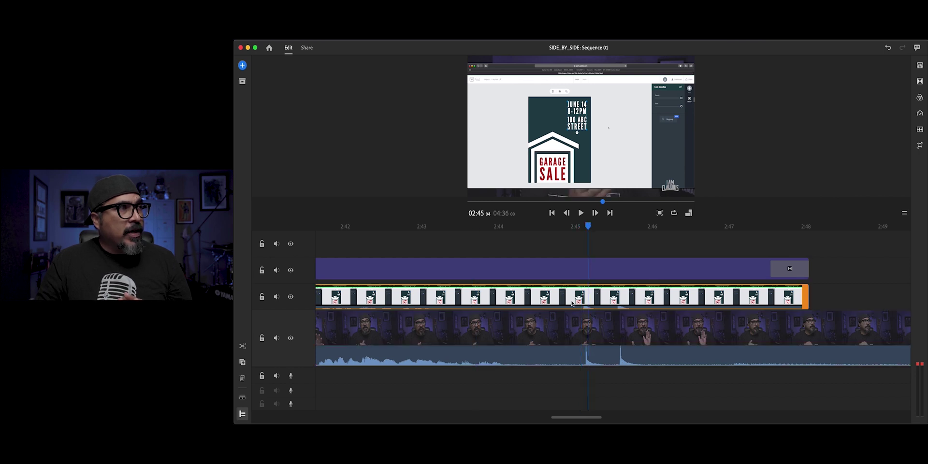
pyautogui.click(242, 397)
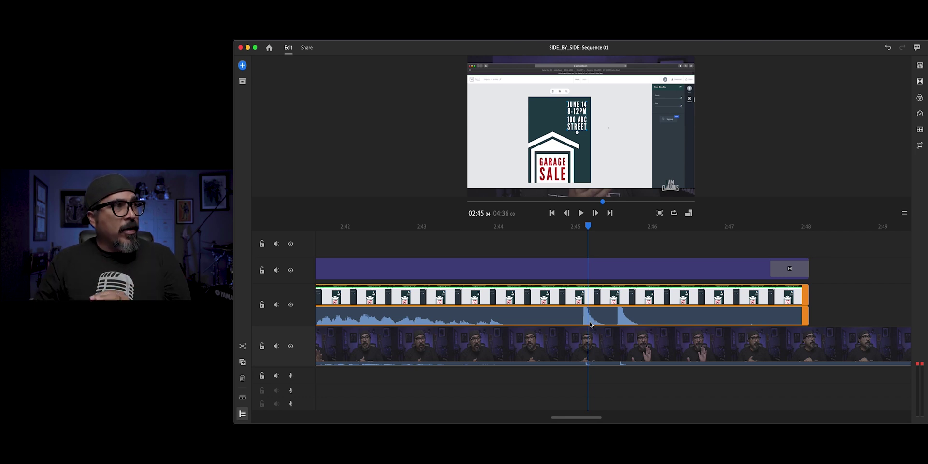
pyautogui.click(278, 308)
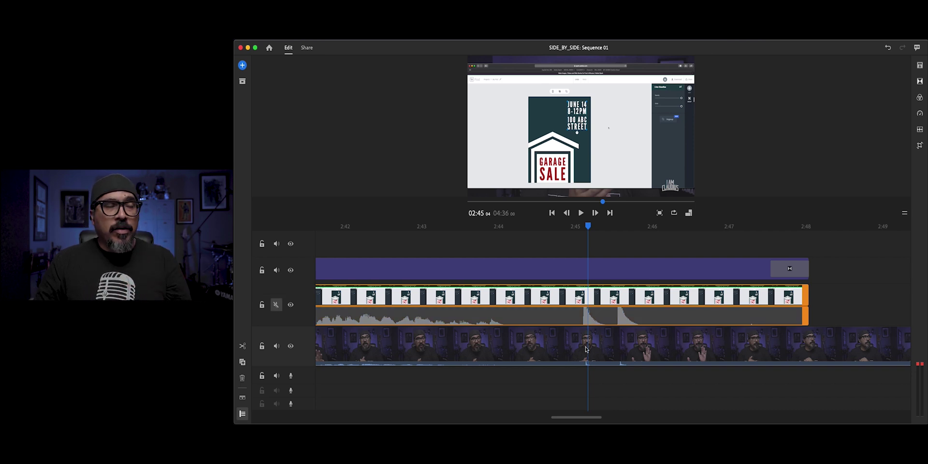
pyautogui.press('super+z')
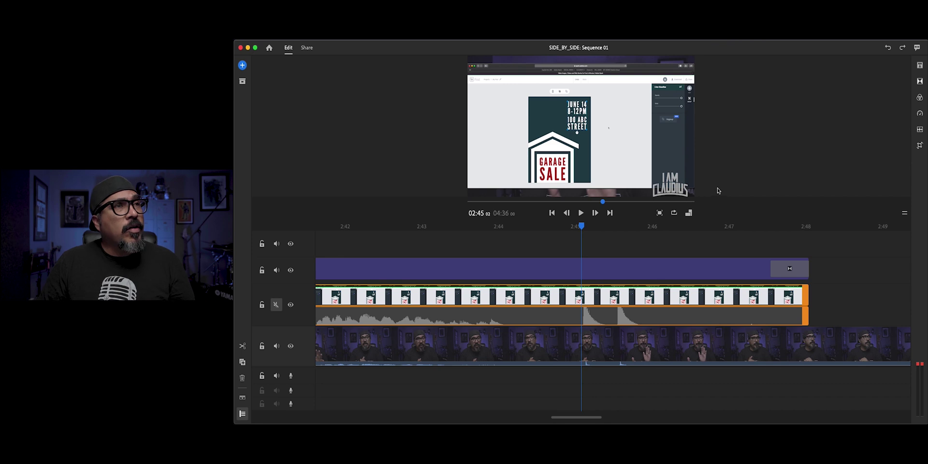
pyautogui.click(918, 146)
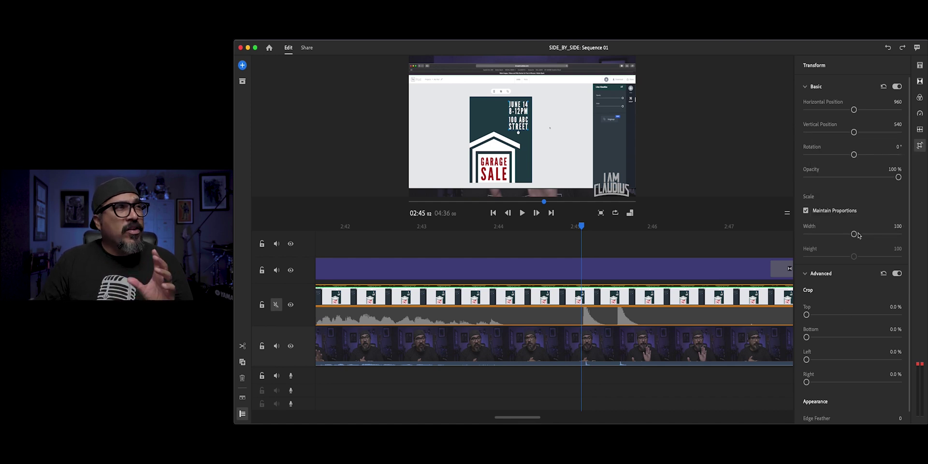
# Step: Enter 110 as the flyer clip's width scale so both dimensions become 110
pyautogui.click(893, 226)
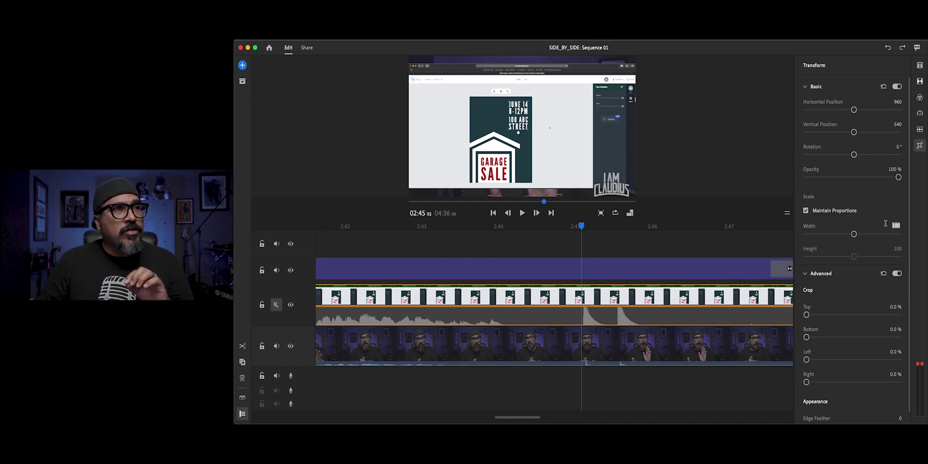
pyautogui.write('1')
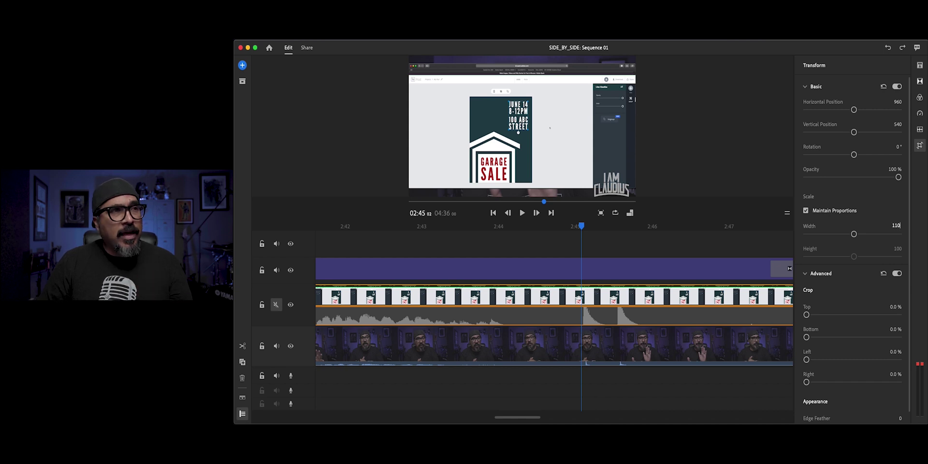
pyautogui.press('Return')
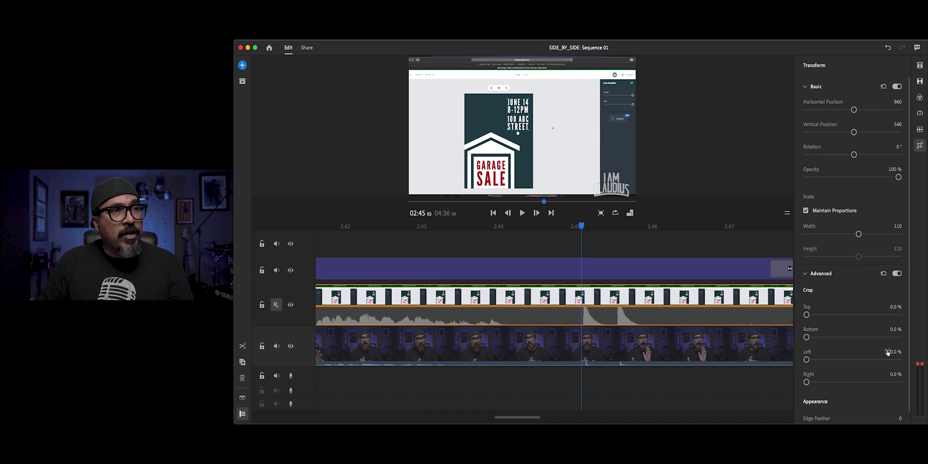
# Step: Crop 25% off the flyer clip's left and right, then slide it right to position 1429
pyautogui.click(896, 352)
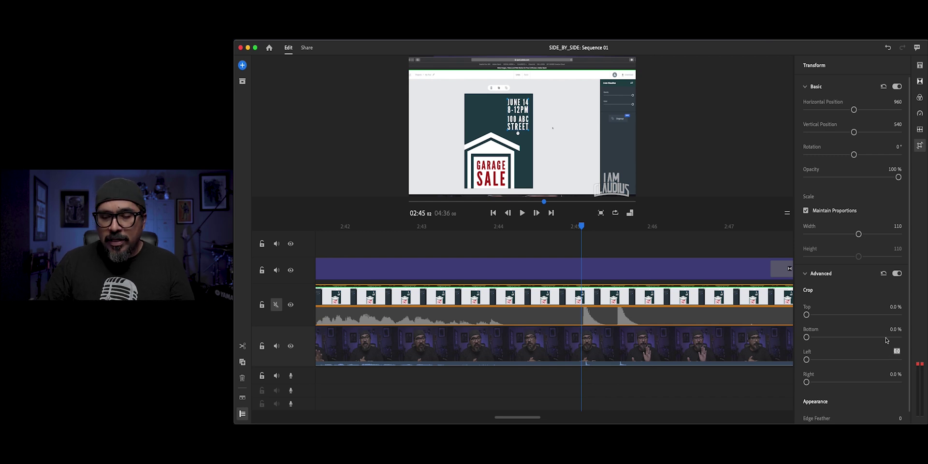
pyautogui.write('25')
pyautogui.press('Tab')
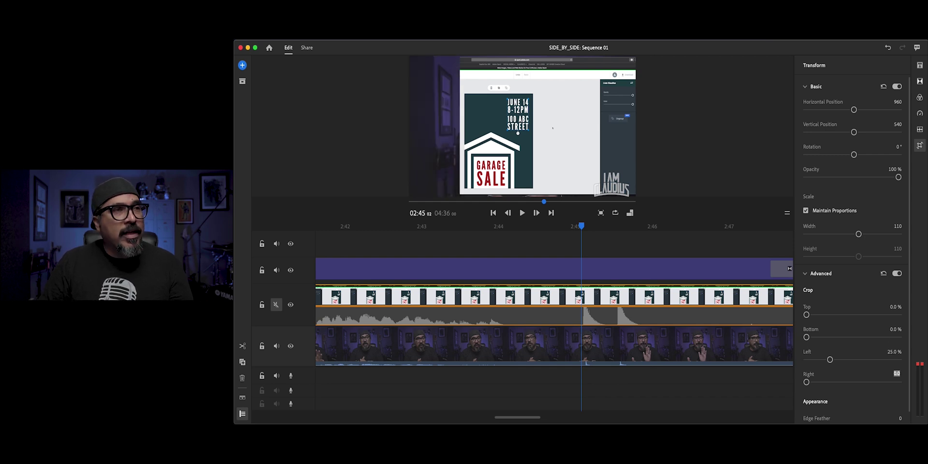
pyautogui.write('25')
pyautogui.press('Return')
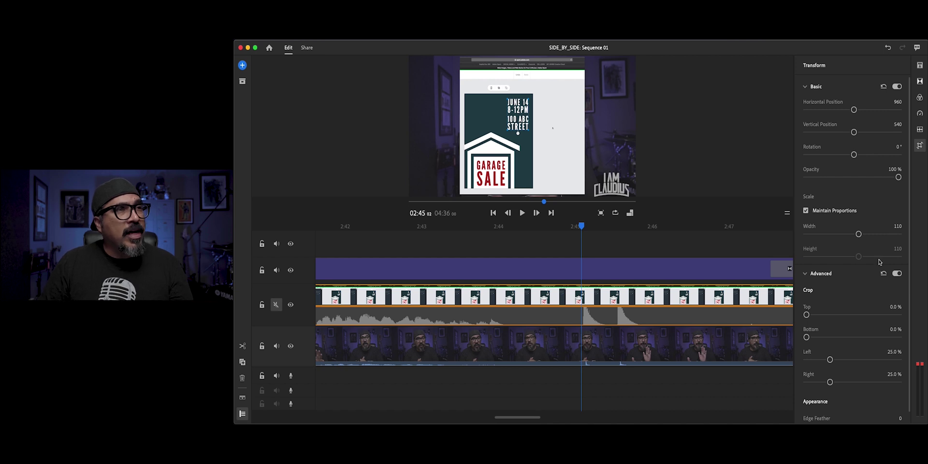
pyautogui.moveTo(853, 110); pyautogui.dragTo(863, 112)
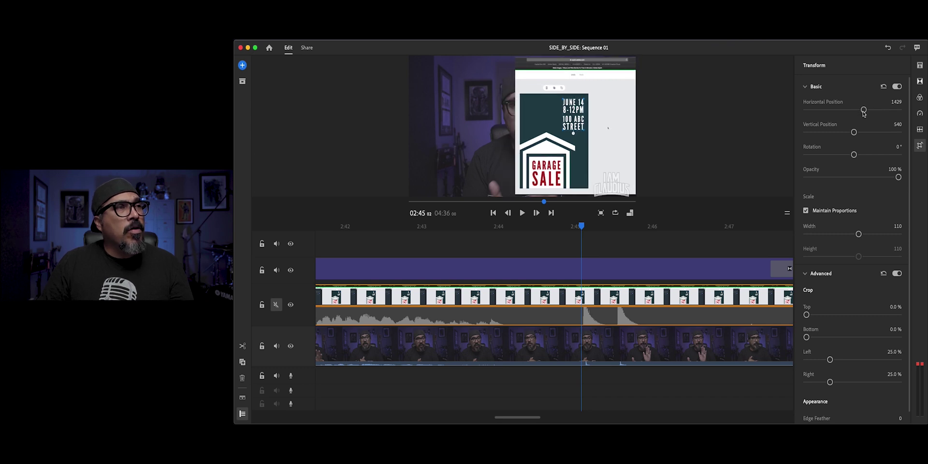
# Step: Crop the flyer clip's left and right sides to 30%, then adjust both to 28%
pyautogui.click(887, 351)
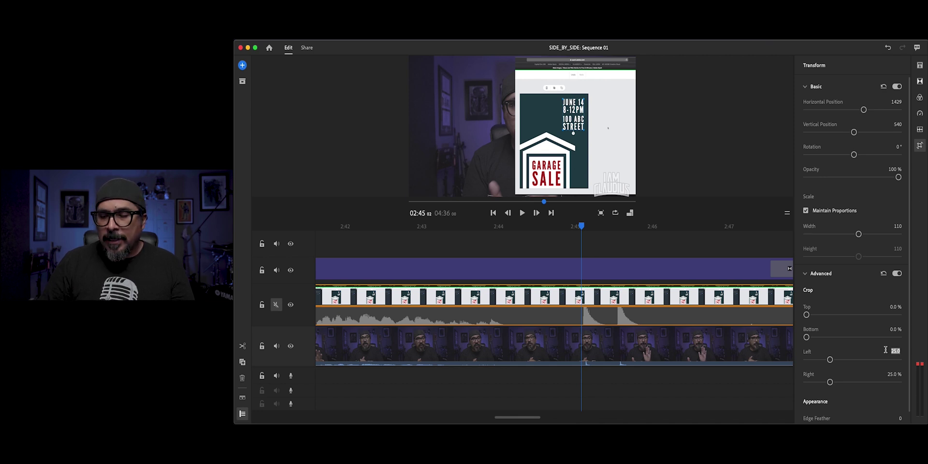
pyautogui.write('30')
pyautogui.press('Tab')
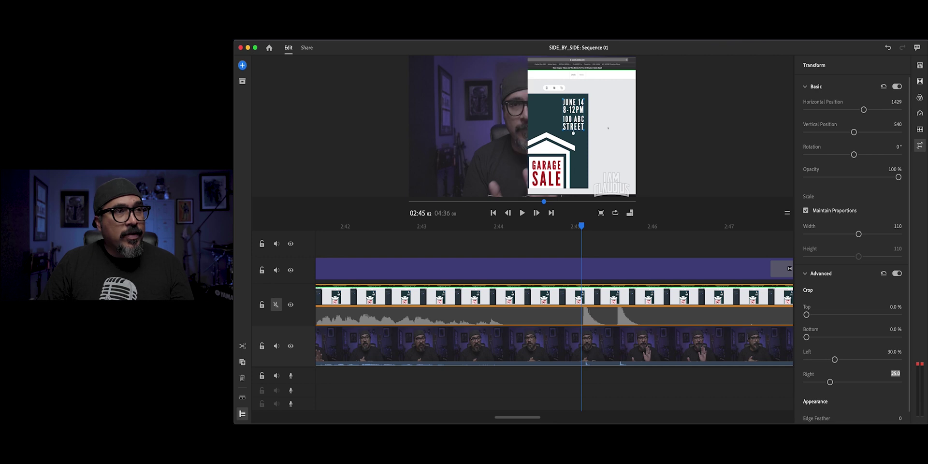
pyautogui.write('30')
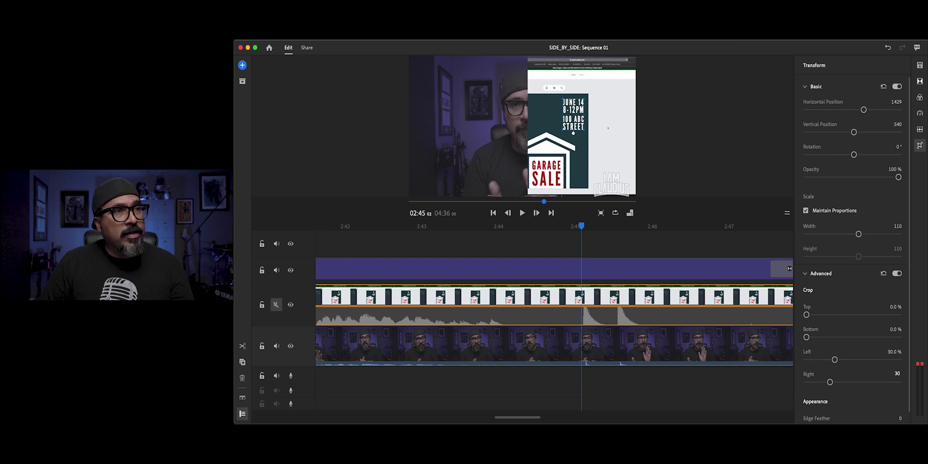
pyautogui.press('Return')
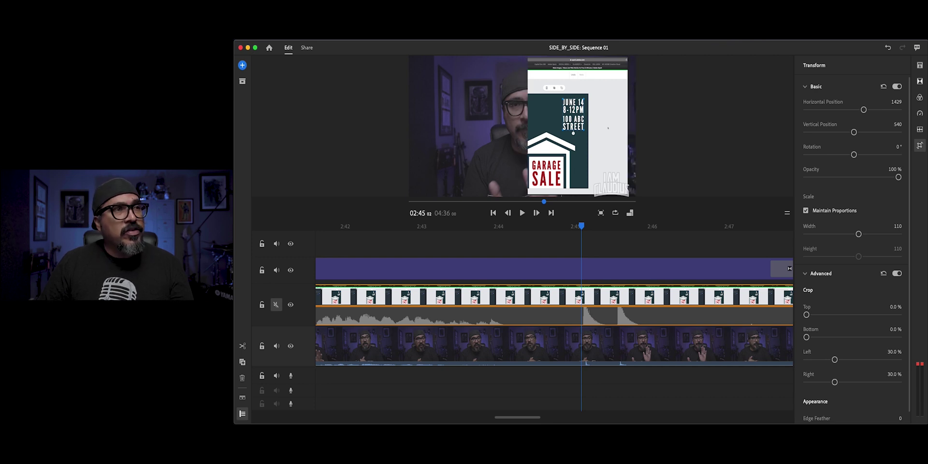
pyautogui.click(893, 352)
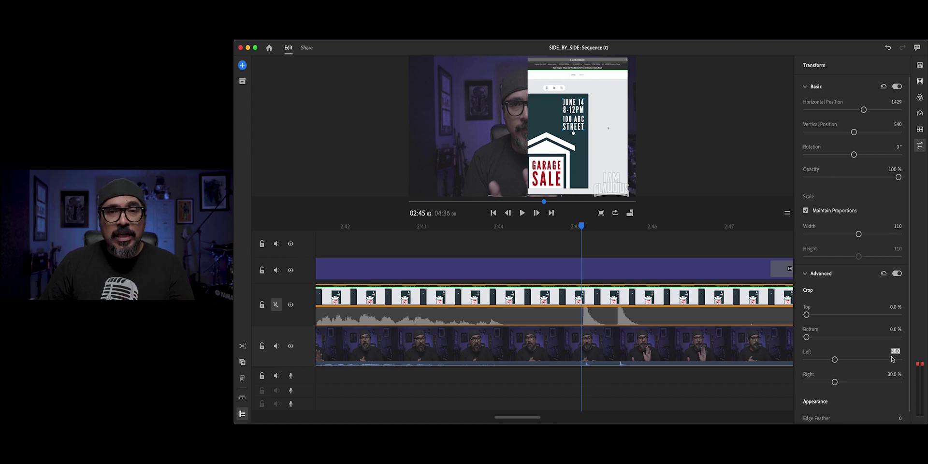
pyautogui.write('2')
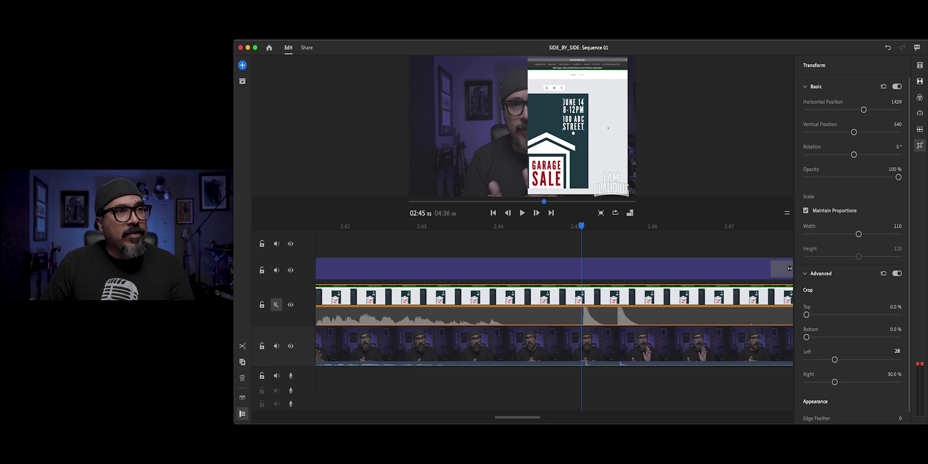
pyautogui.write('8')
pyautogui.press('Tab')
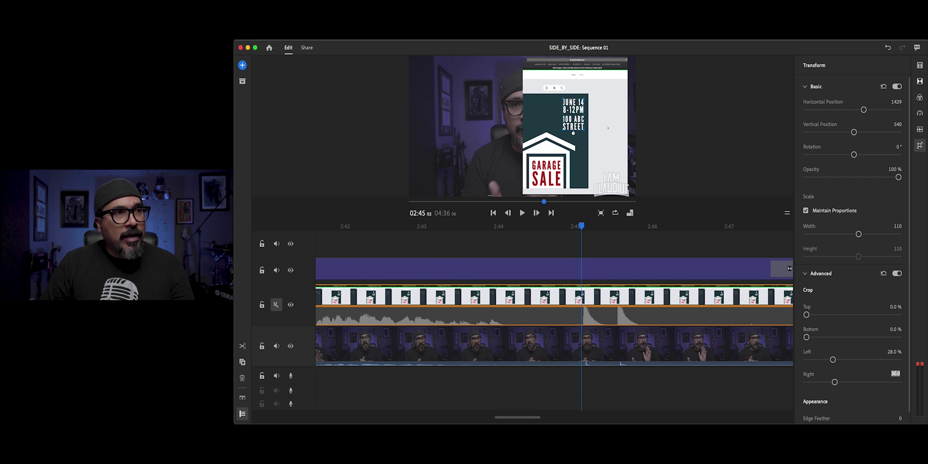
pyautogui.write('28')
pyautogui.press('Return')
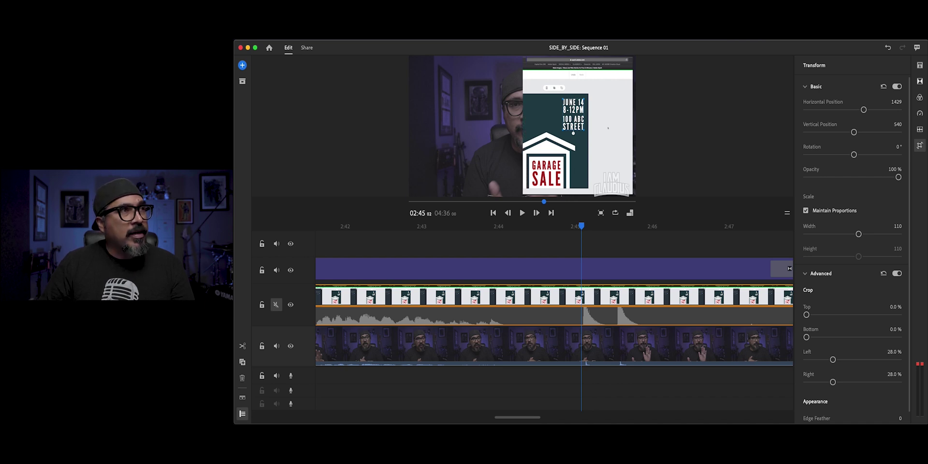
# Step: Raise the flyer clip's width scale to 115, enlarging it to 115 overall
pyautogui.click(897, 226)
pyautogui.write('115')
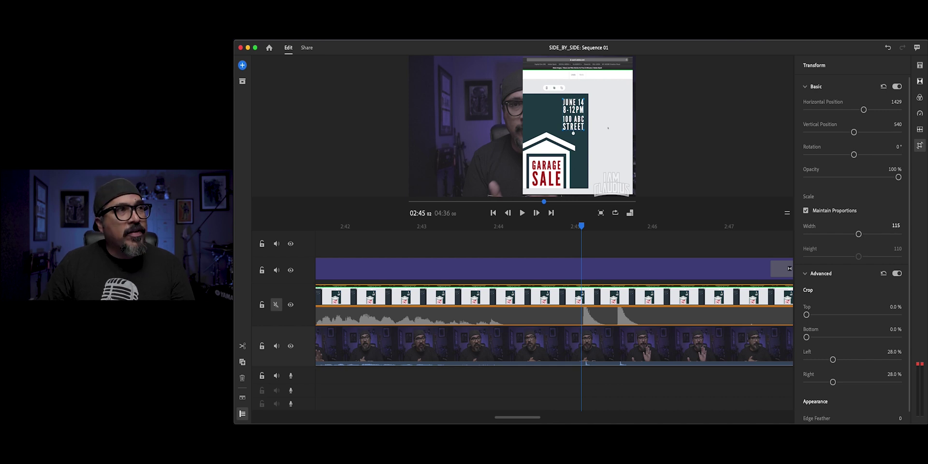
pyautogui.press('Return')
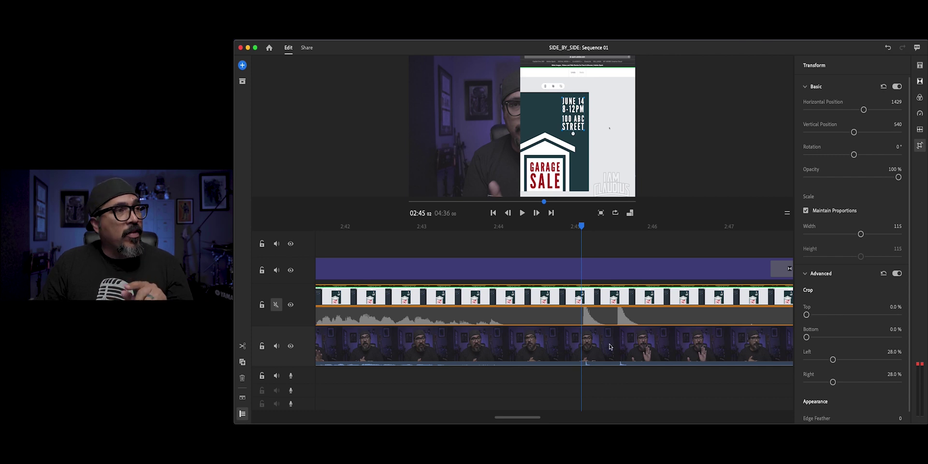
# Step: Select the webcam clip and move its horizontal position to about 491, left of the flyer
pyautogui.click(587, 361)
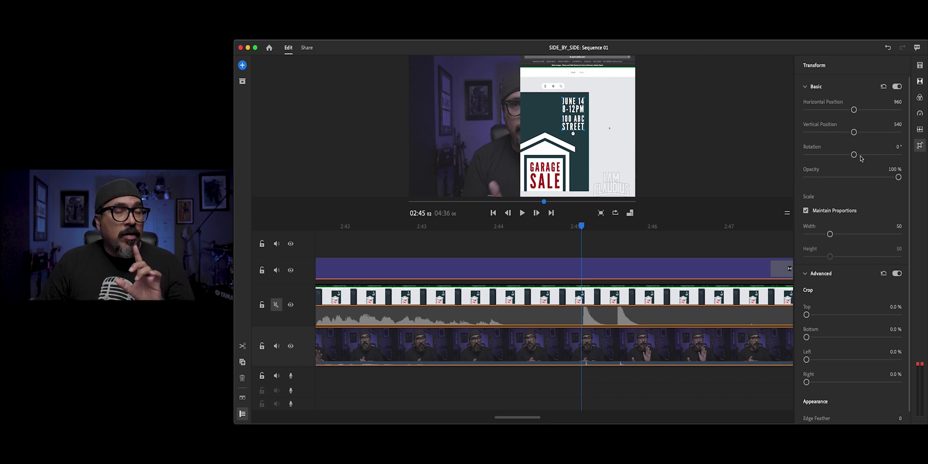
pyautogui.moveTo(854, 110); pyautogui.dragTo(841, 114)
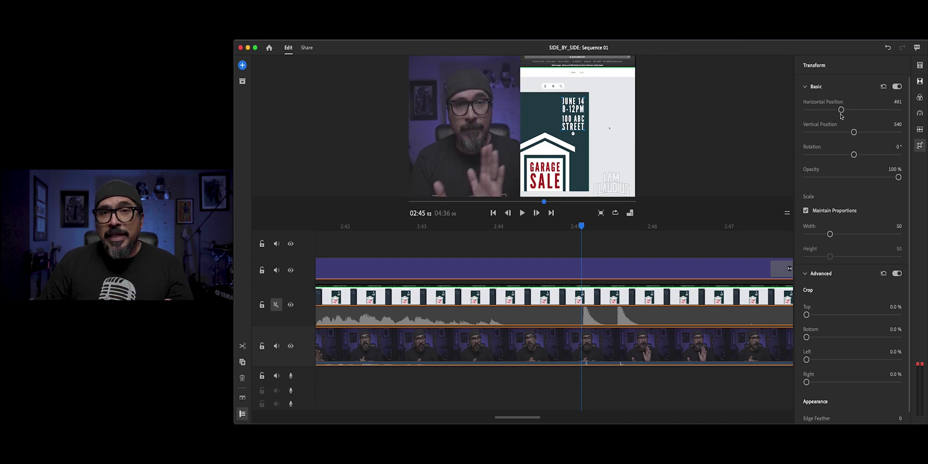